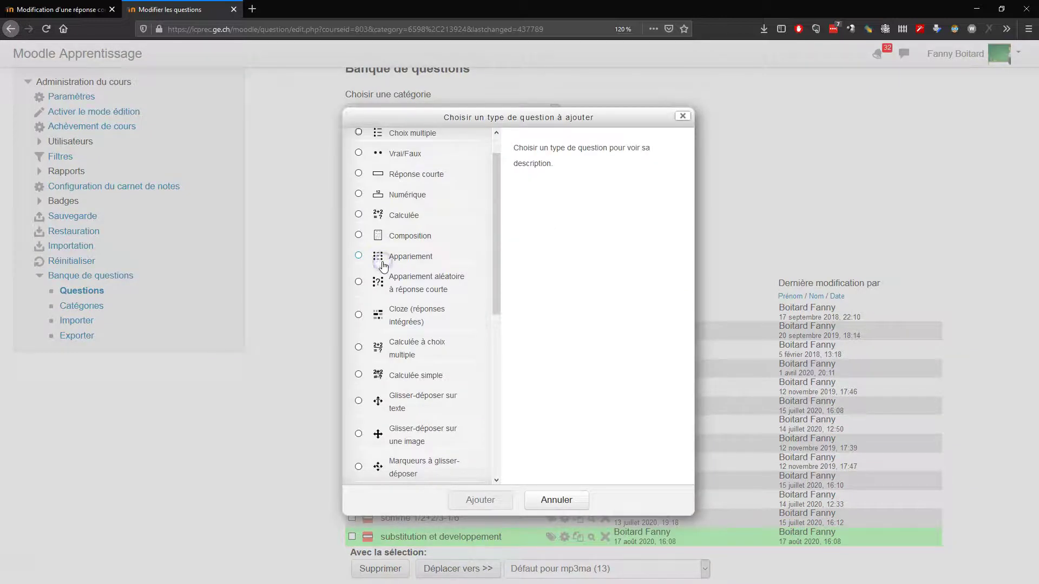
Add a new question of type "Réponse courte - Maths et sciences" to the question bank
click(419, 443)
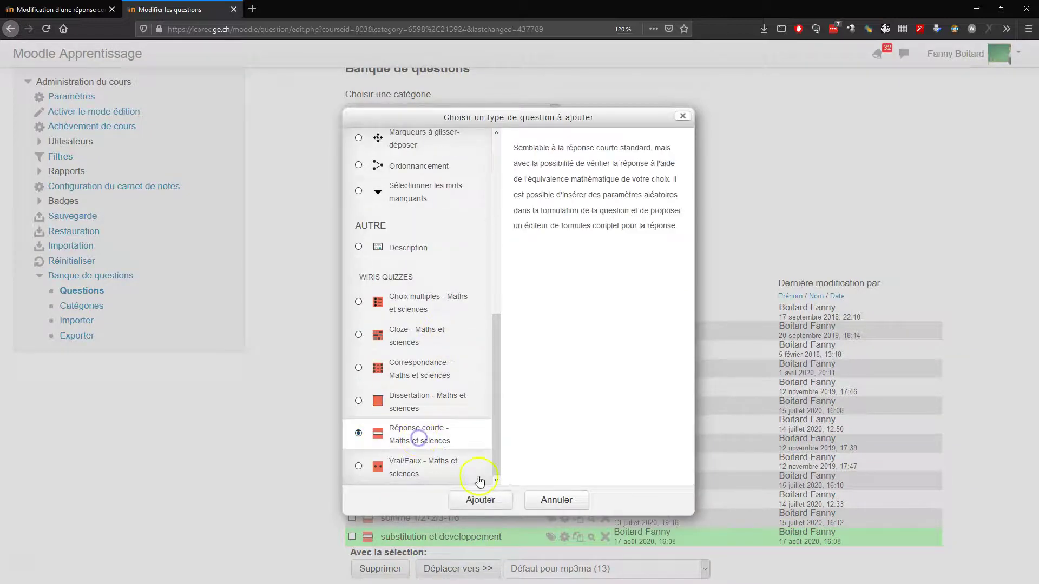
click(477, 501)
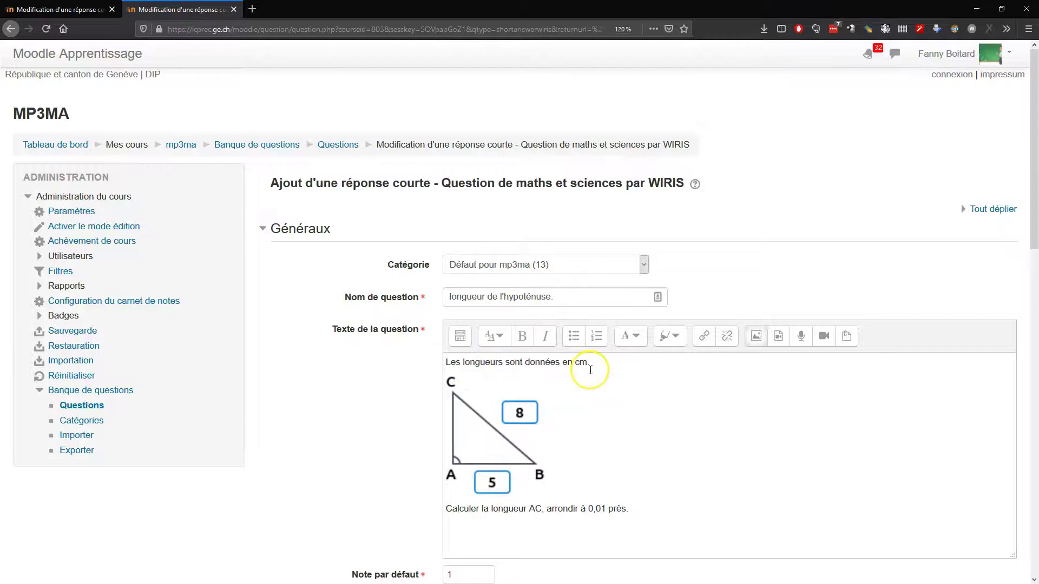
Enter √39 cm as the correct answer of Réponse 1 in the WIRIS answer editor
scroll(590, 370, down, 3)
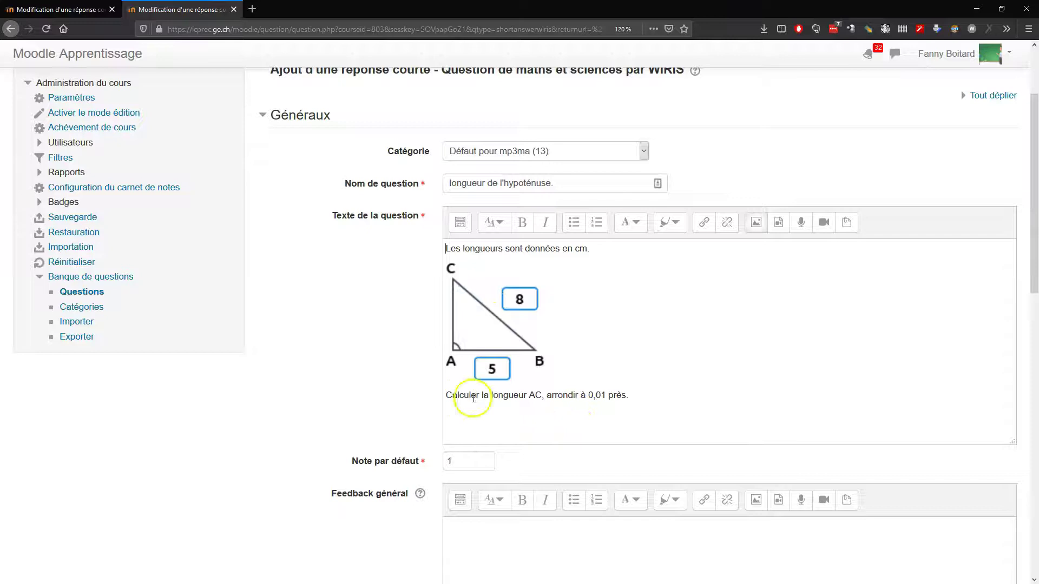
scroll(675, 385, down, 2)
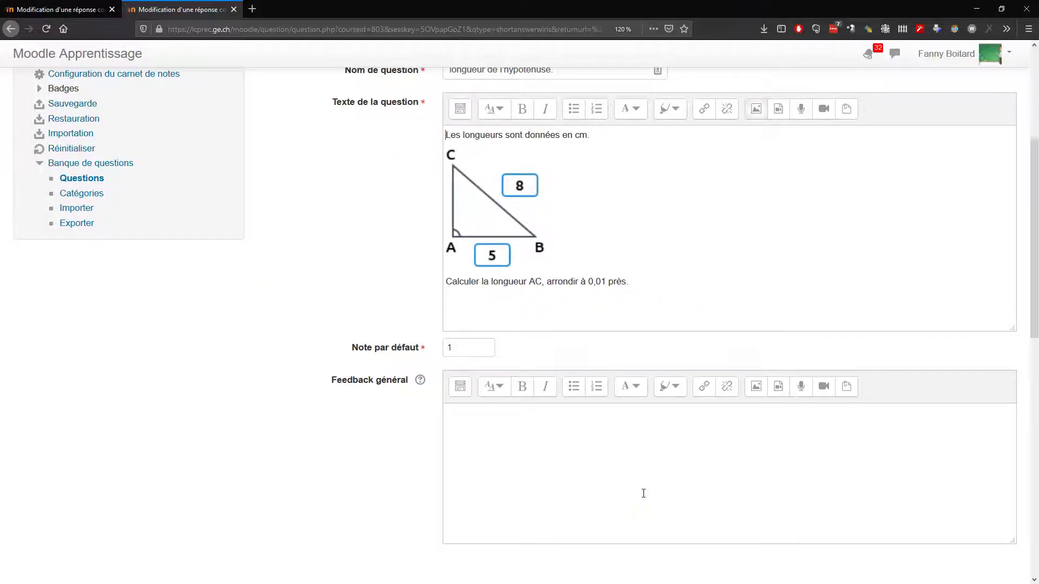
scroll(644, 494, down, 6)
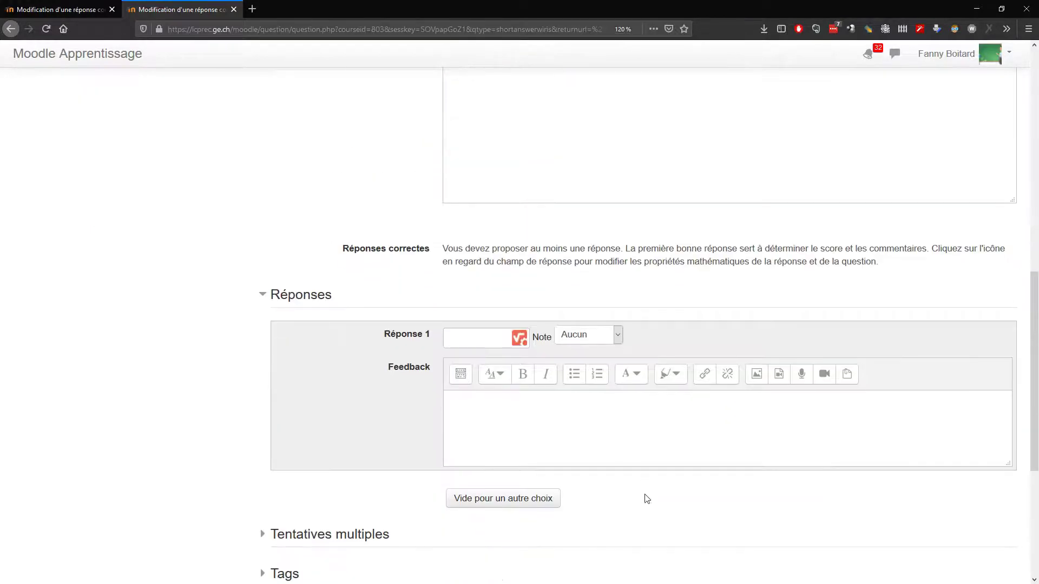
click(519, 337)
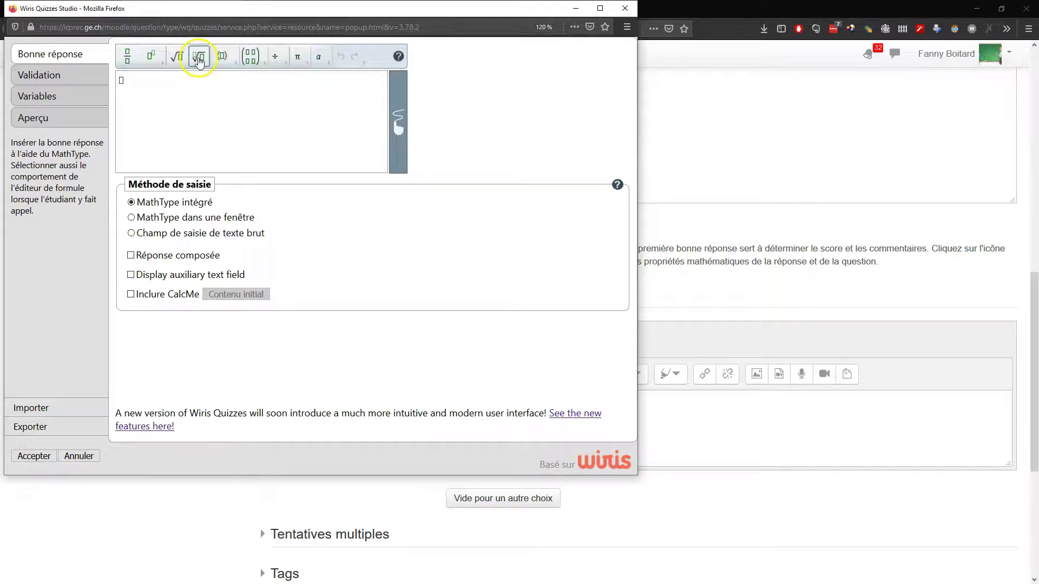
click(176, 57)
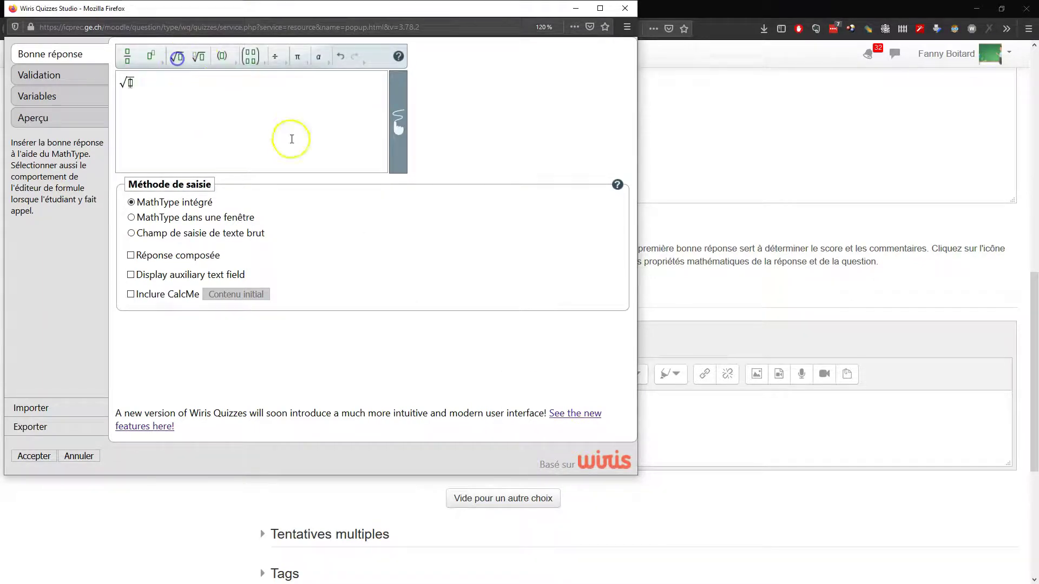
text(39)
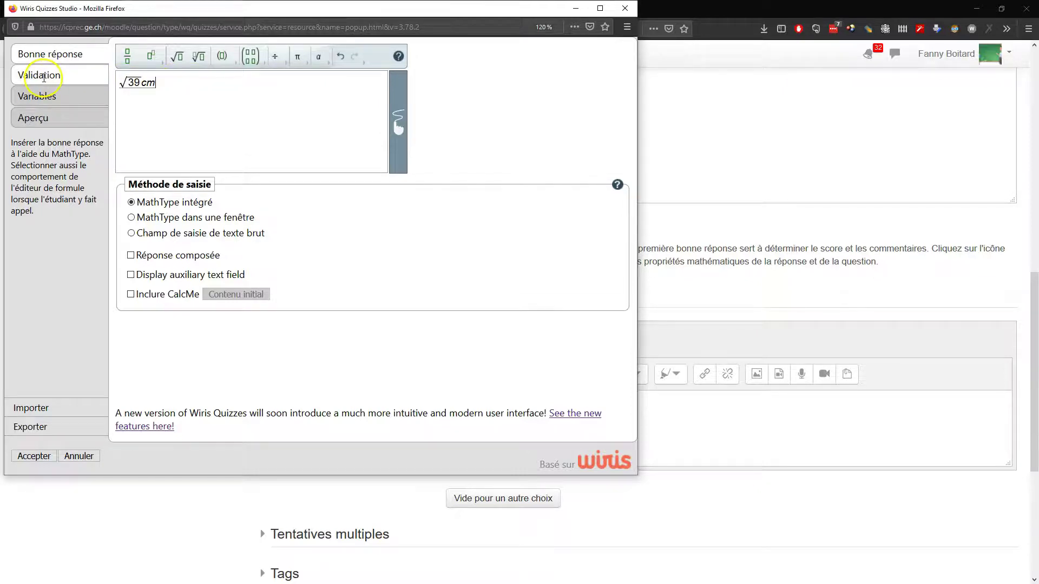
click(183, 91)
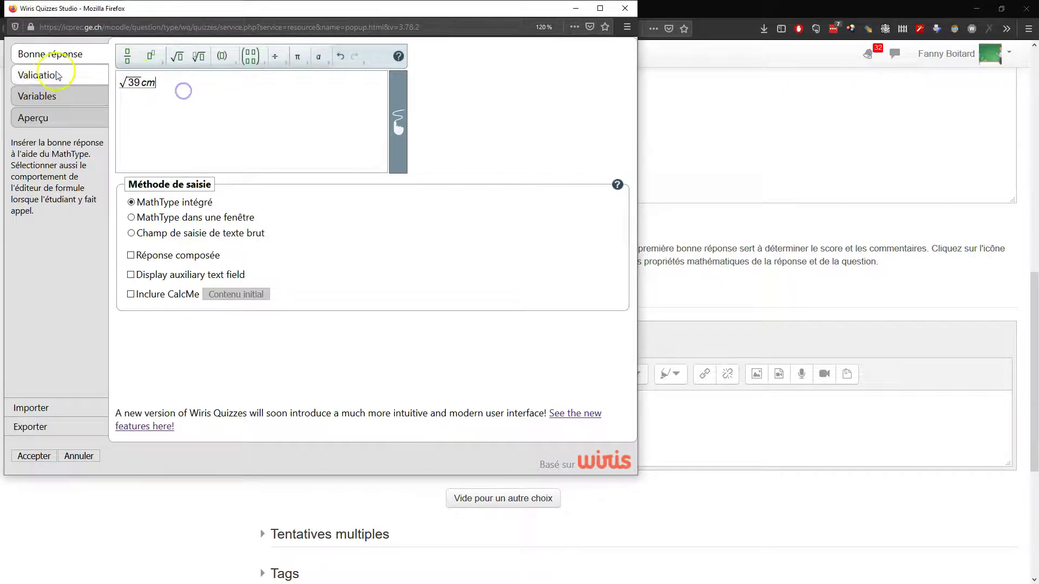
click(166, 83)
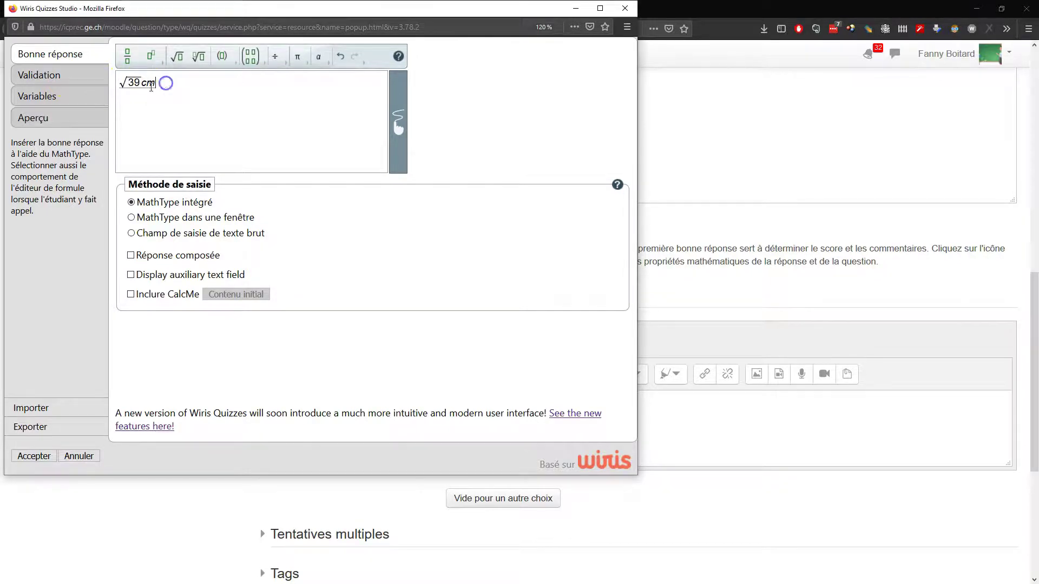
Set the allowed input to Quantité with all units accepted, and check how the unit appears in the correct answer
click(50, 75)
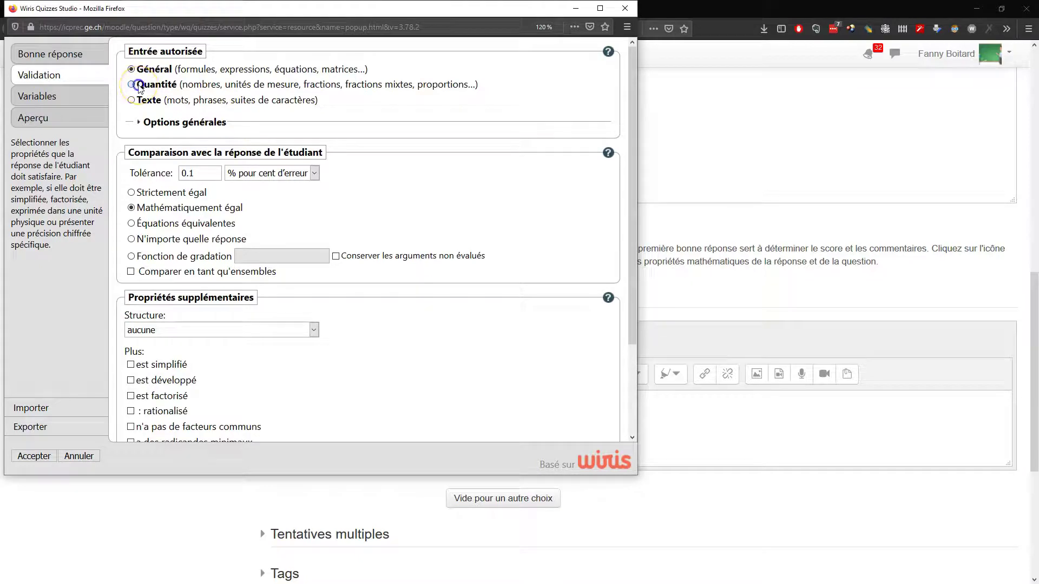
click(190, 121)
click(294, 157)
click(399, 152)
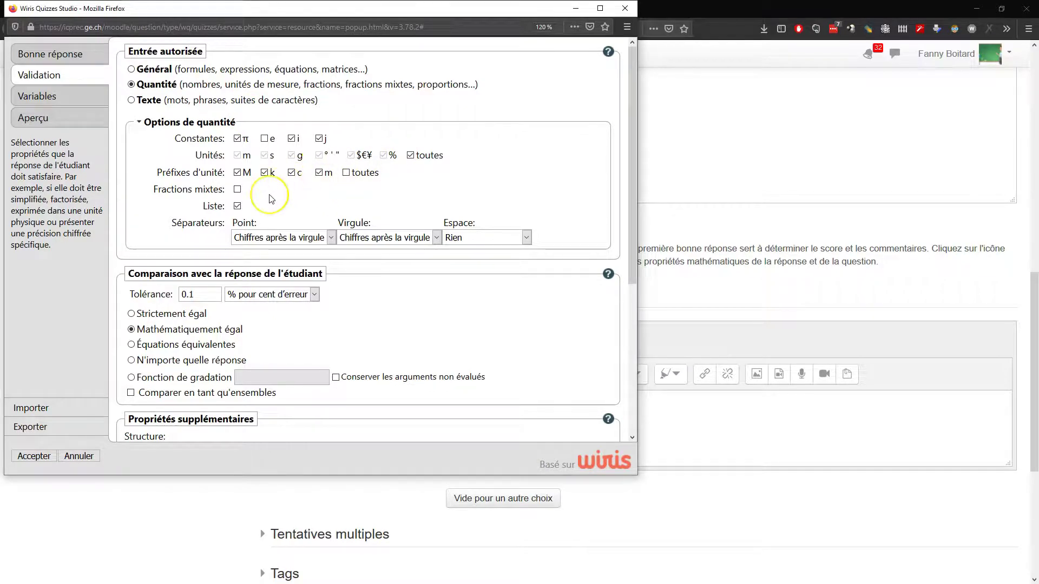
click(50, 54)
click(153, 84)
click(185, 90)
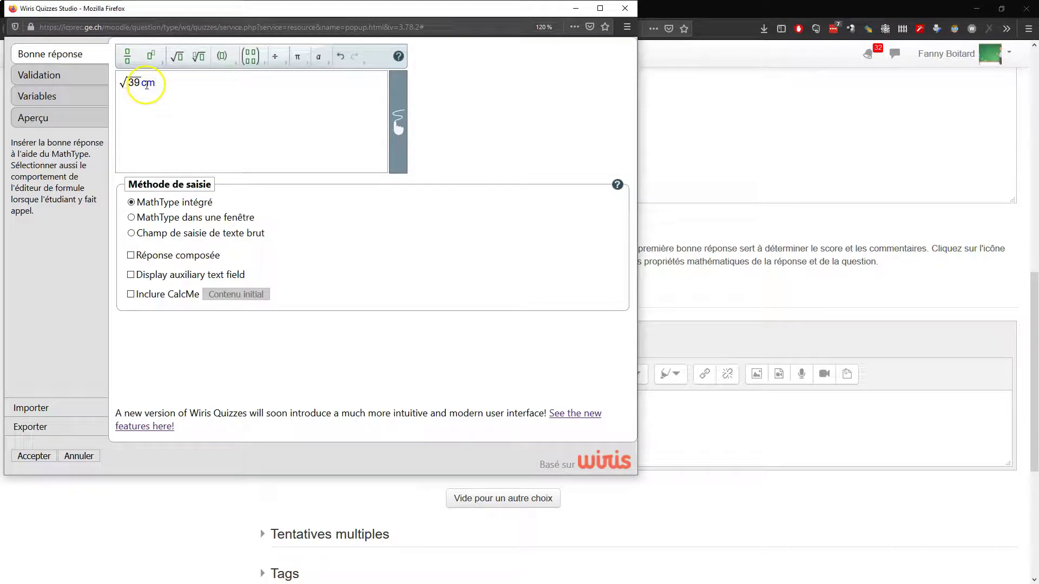
click(172, 92)
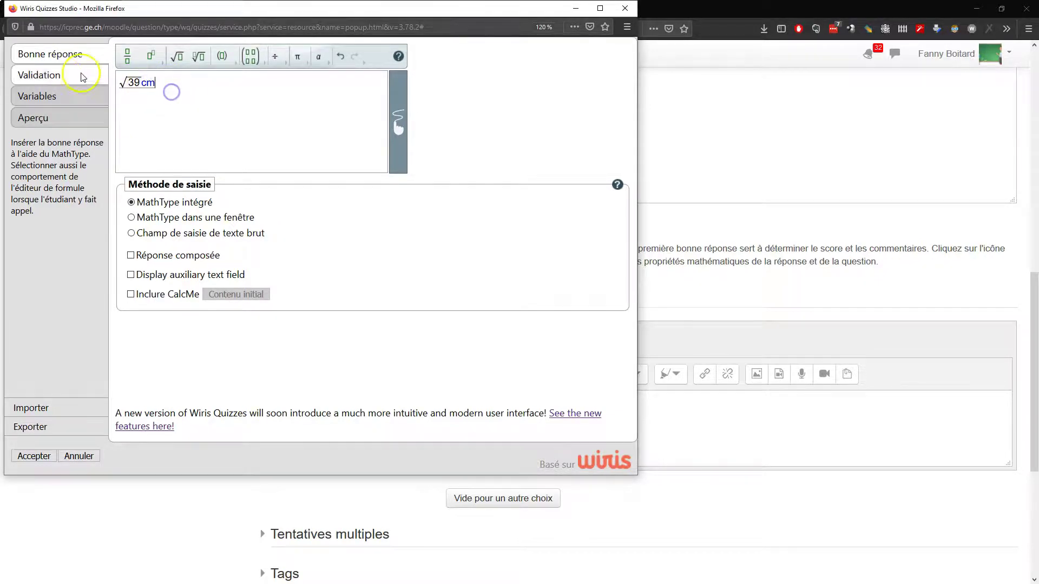
Set the tolerance for comparing the student's answer to 2 décimales
click(62, 74)
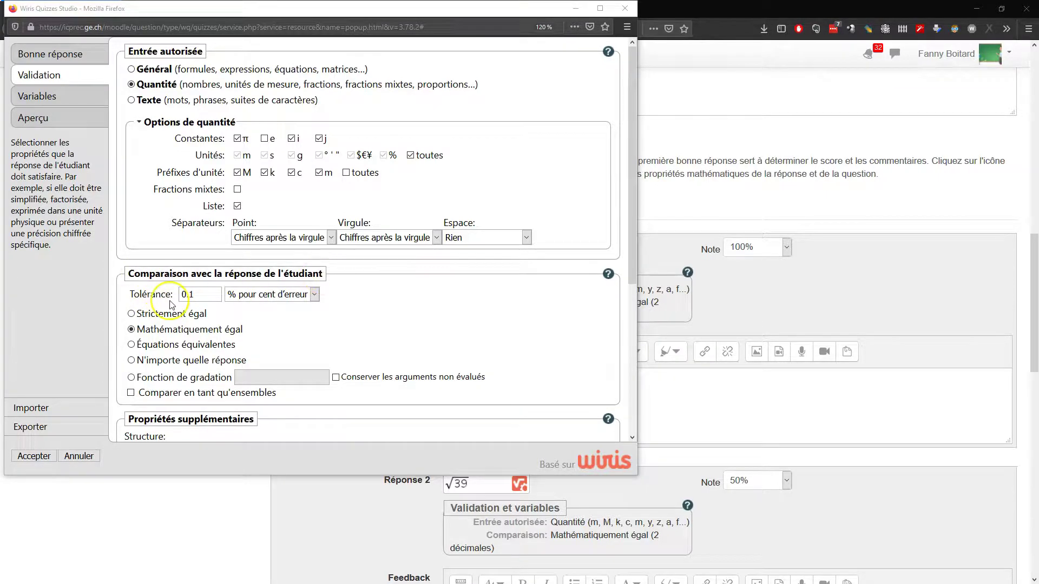
drag(213, 294, 179, 292)
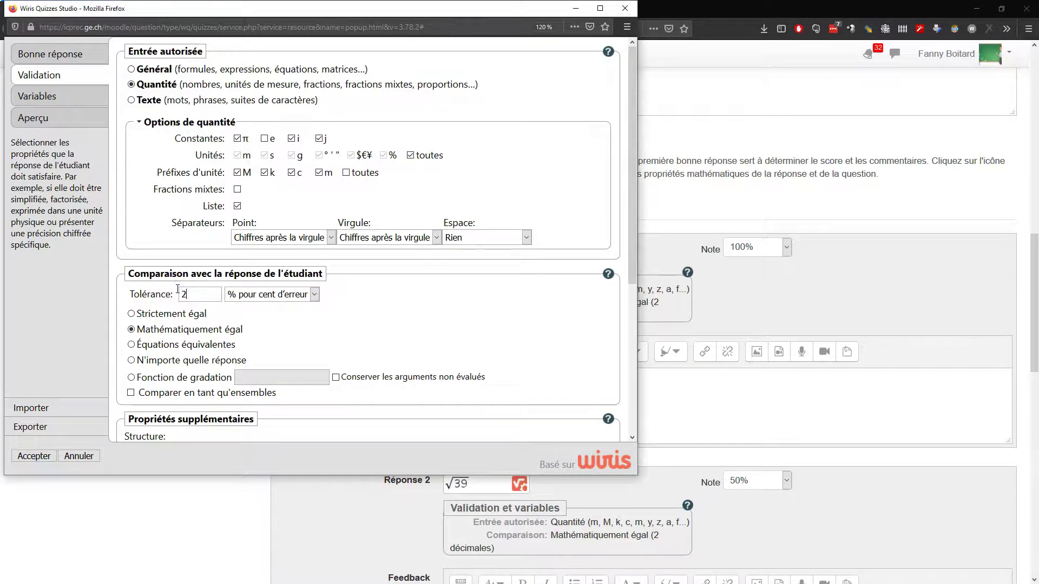
click(285, 295)
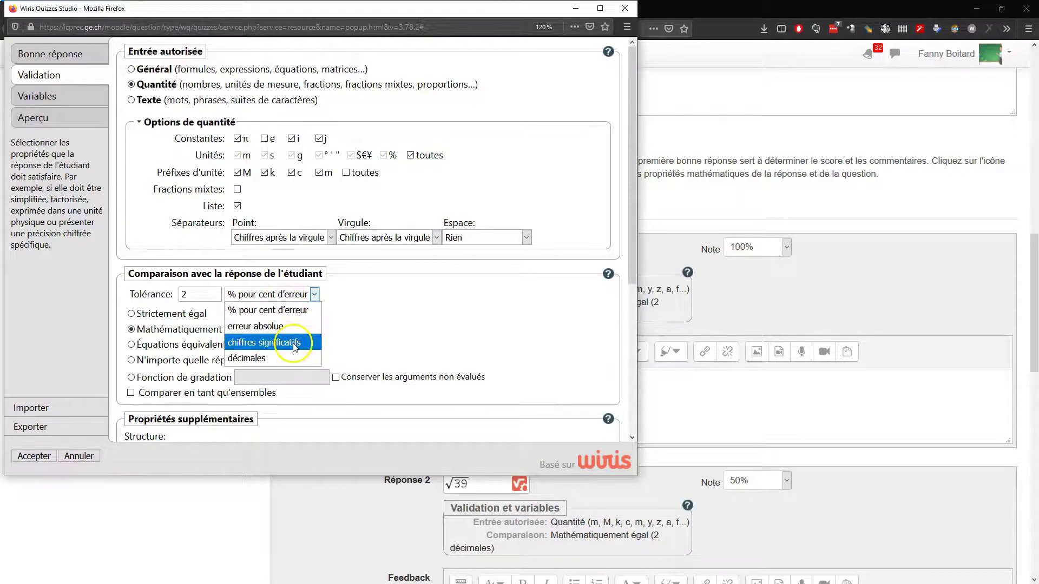
click(287, 358)
scroll(427, 308, down, 3)
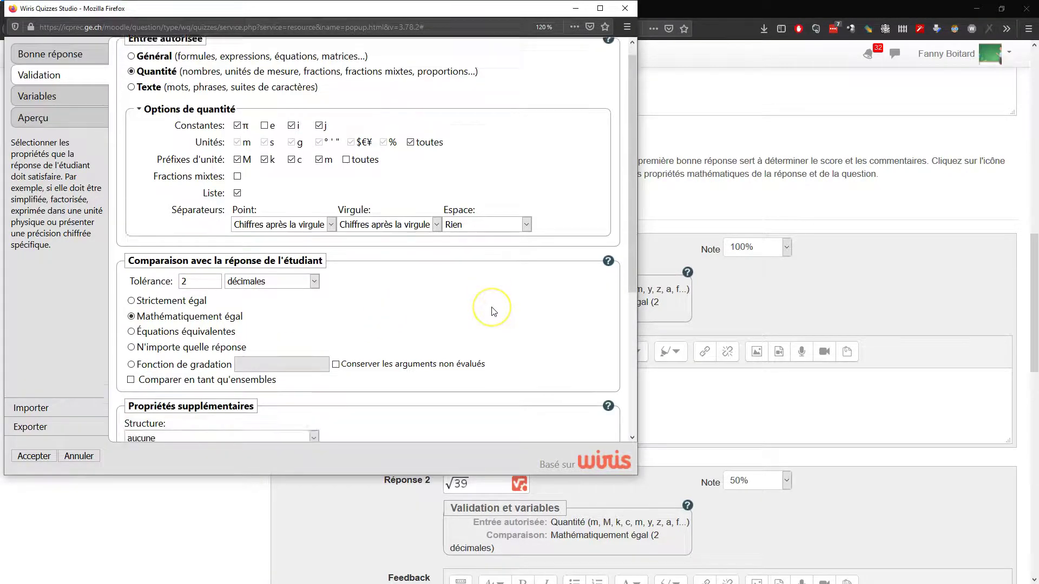
scroll(493, 312, down, 2)
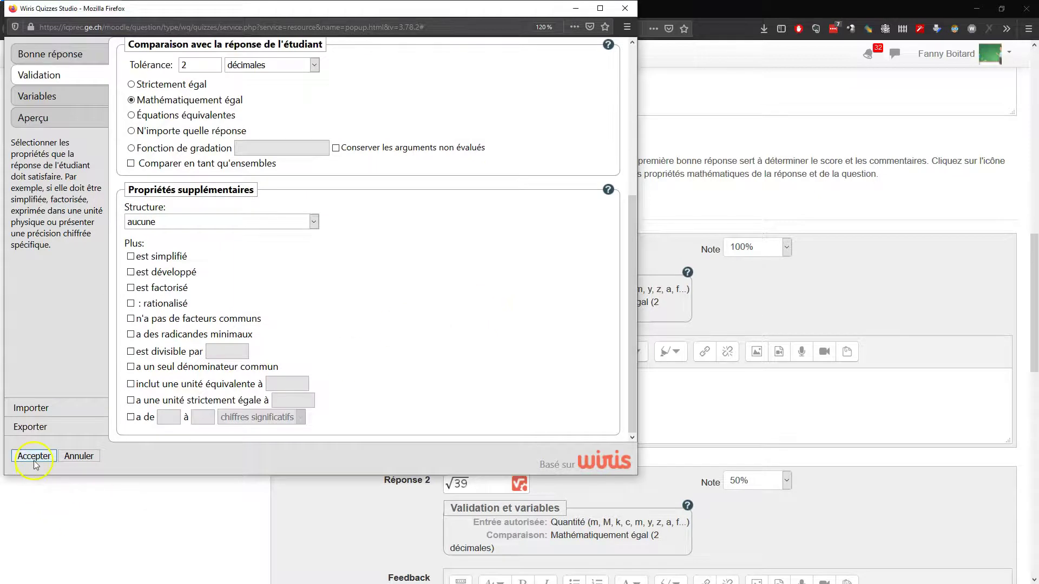
Test 6.24 cm as a sample student answer in the answer preview
click(72, 119)
click(179, 112)
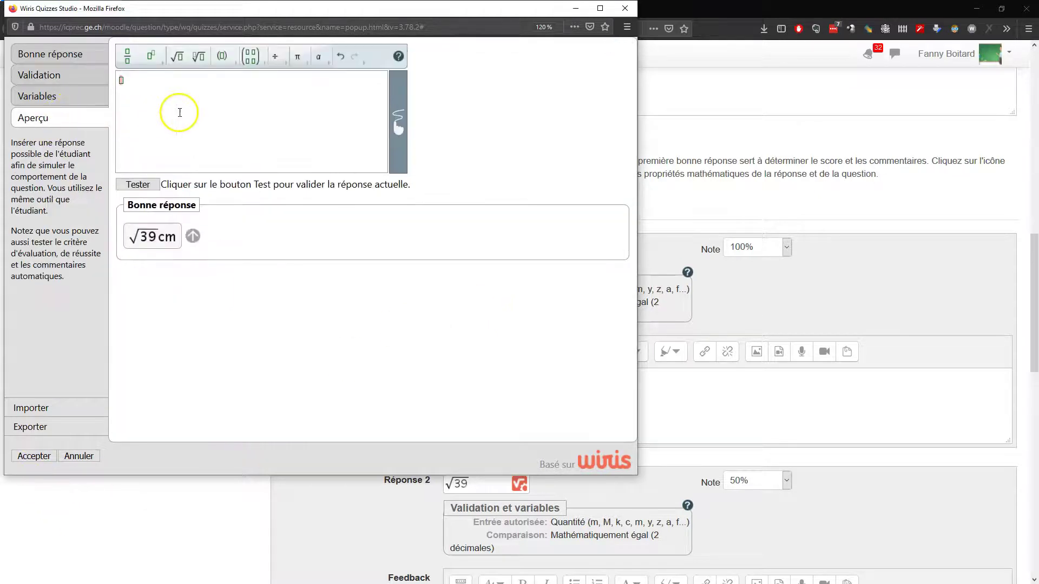
click(139, 122)
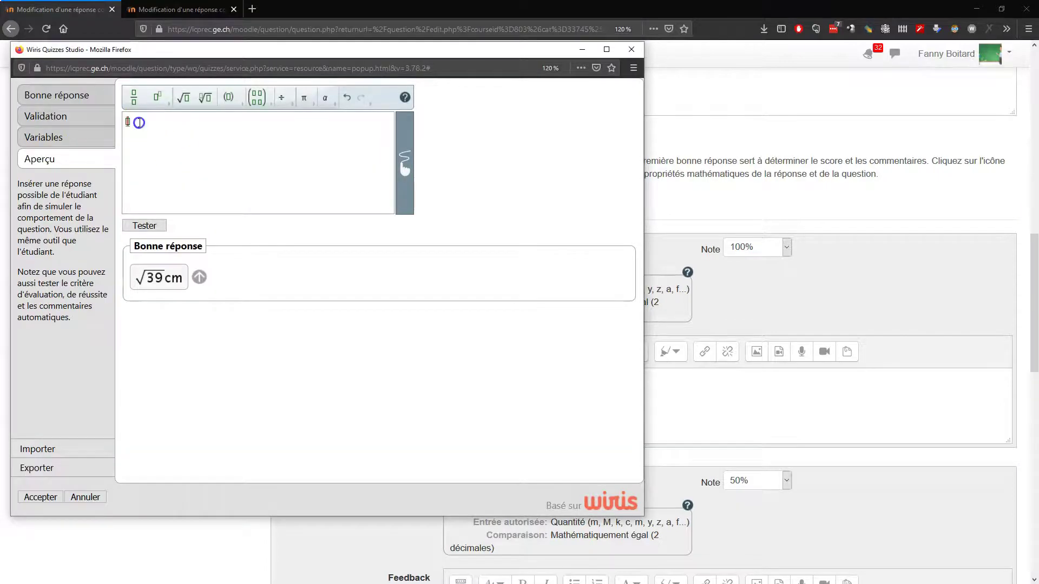
text(6.24)
click(235, 164)
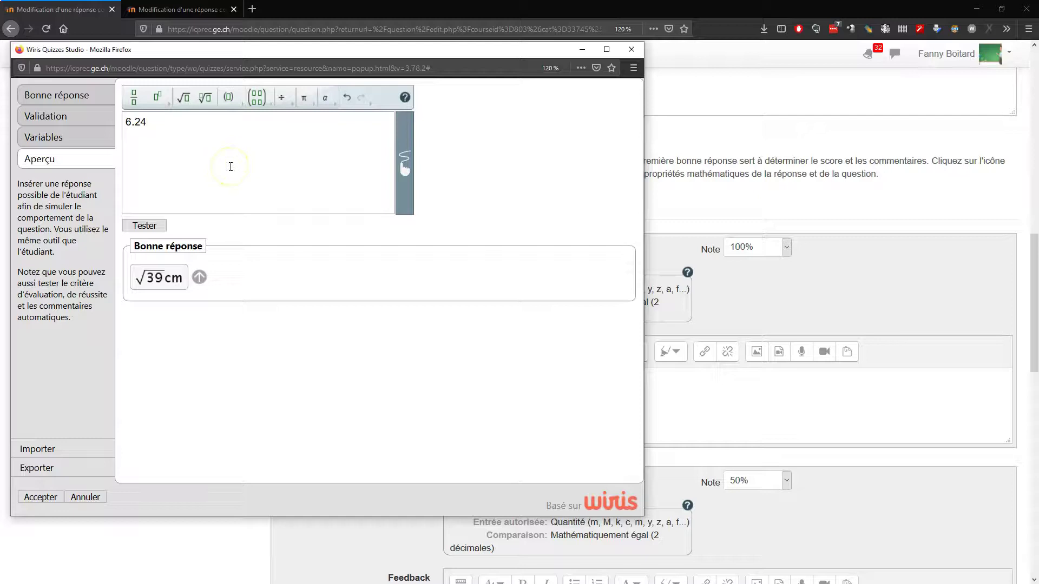
click(145, 226)
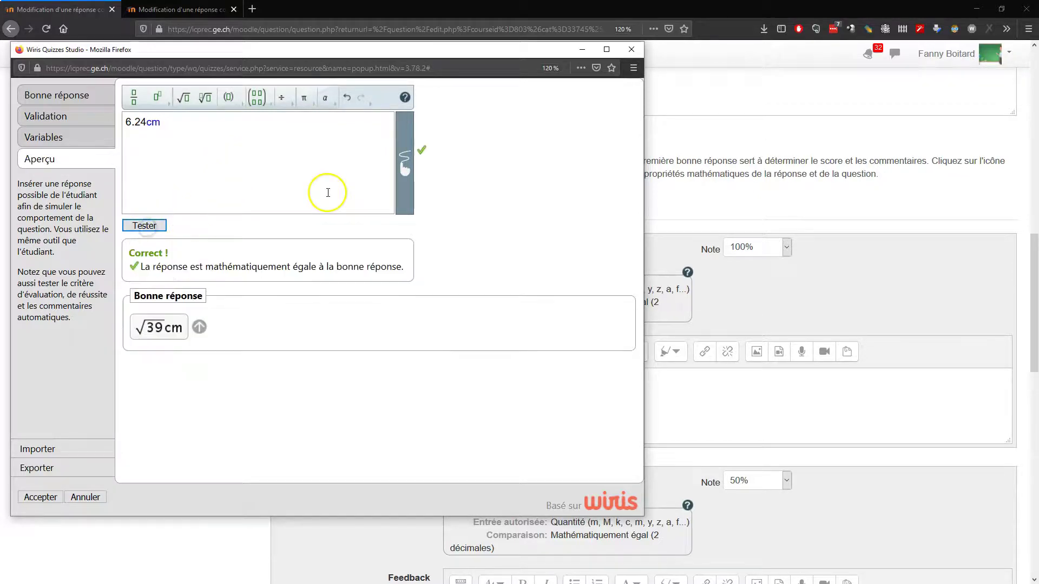
Remove the cm unit from the sample answer and test 6.24 without a unit
double_click(153, 123)
key(BackSpace)
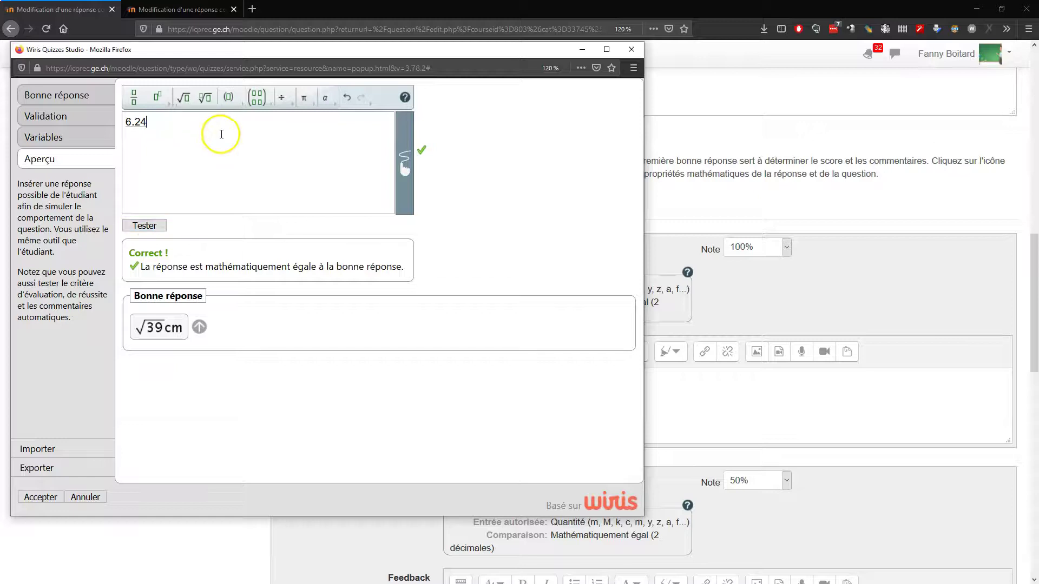
click(144, 225)
Extend the sample student answer to 6.242545 cm and test it
click(184, 123)
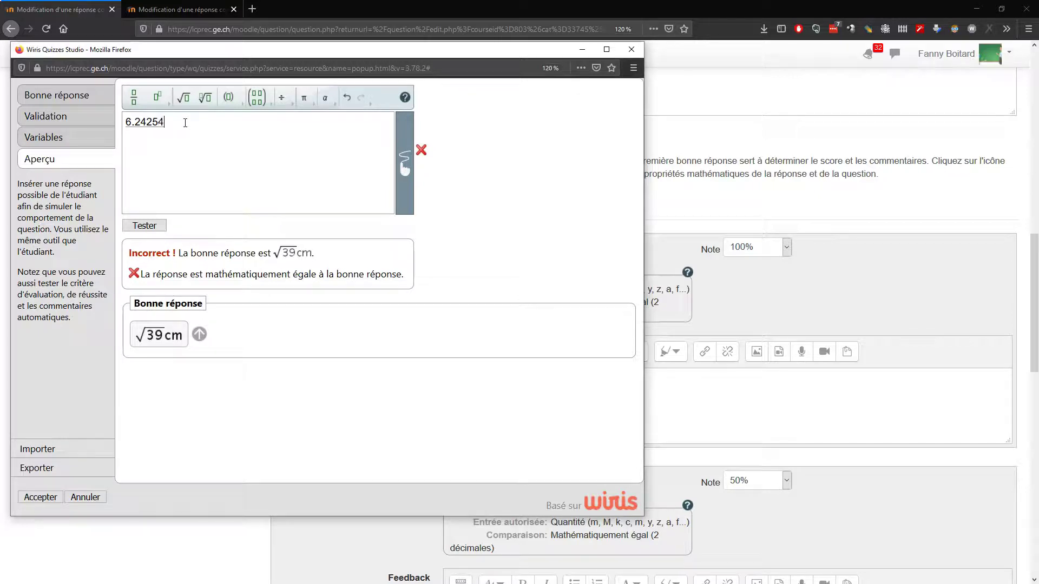
click(149, 224)
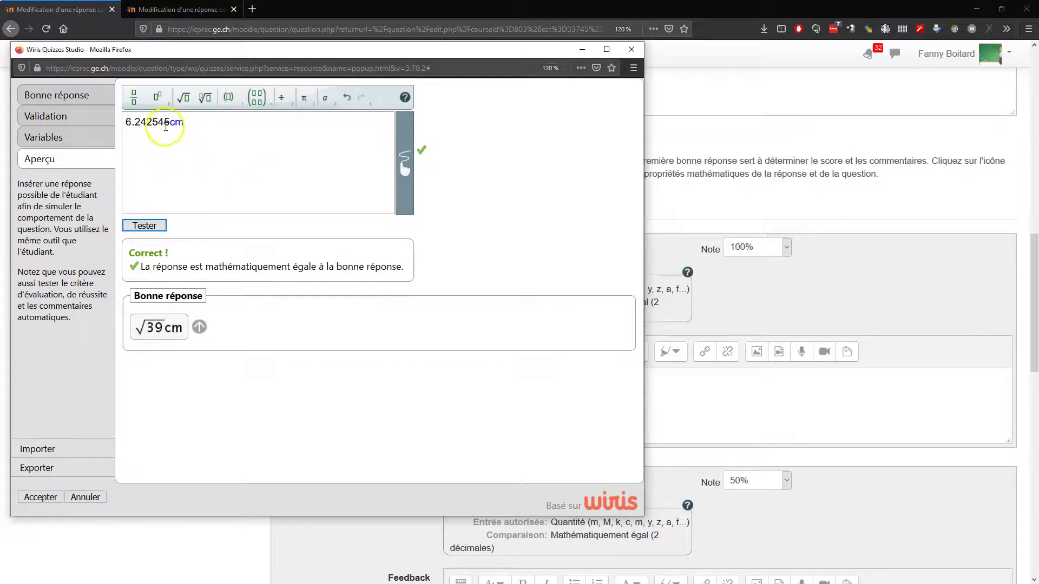
click(147, 122)
double_click(147, 121)
click(185, 152)
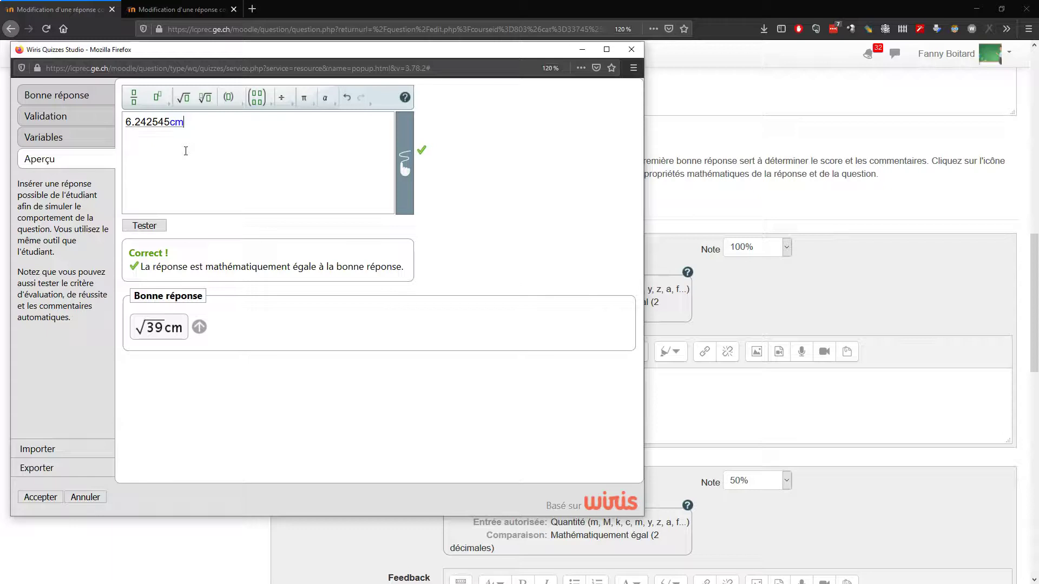
Review the defined correct answer, and test the sample answer 6.242545 cm again
click(84, 97)
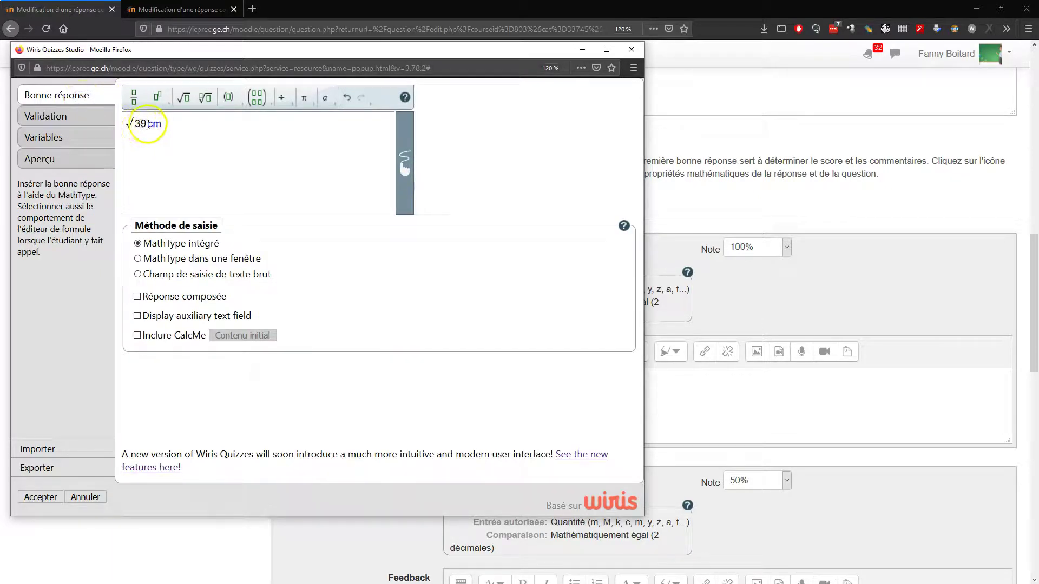
click(53, 160)
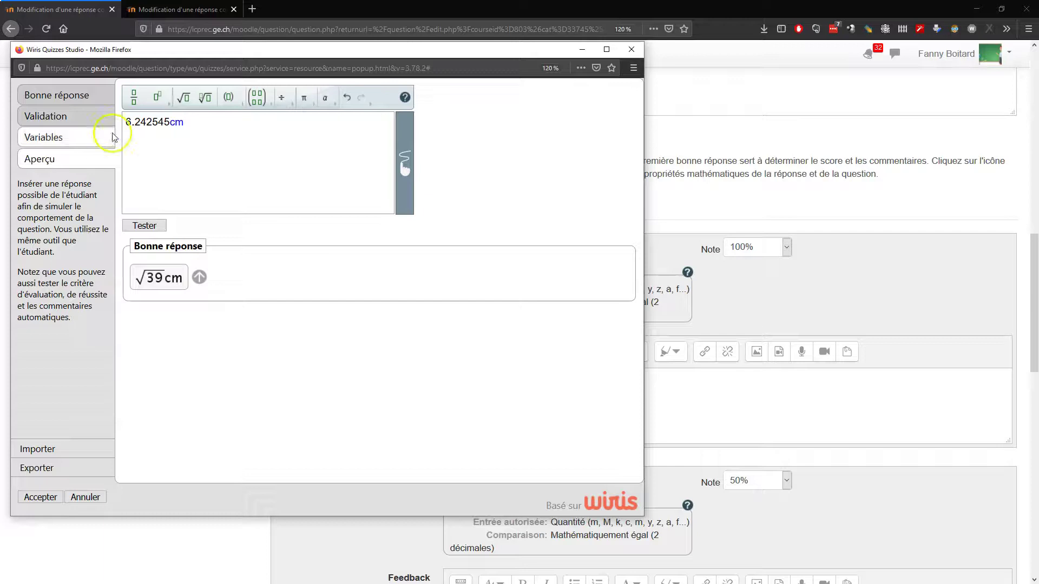
click(144, 125)
click(172, 151)
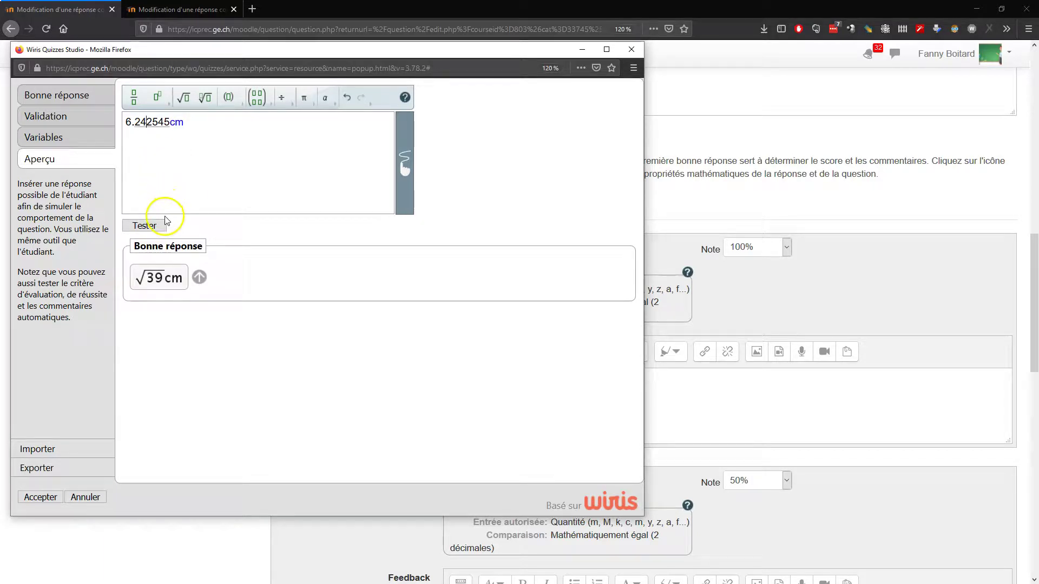
click(174, 122)
drag(175, 122, 223, 121)
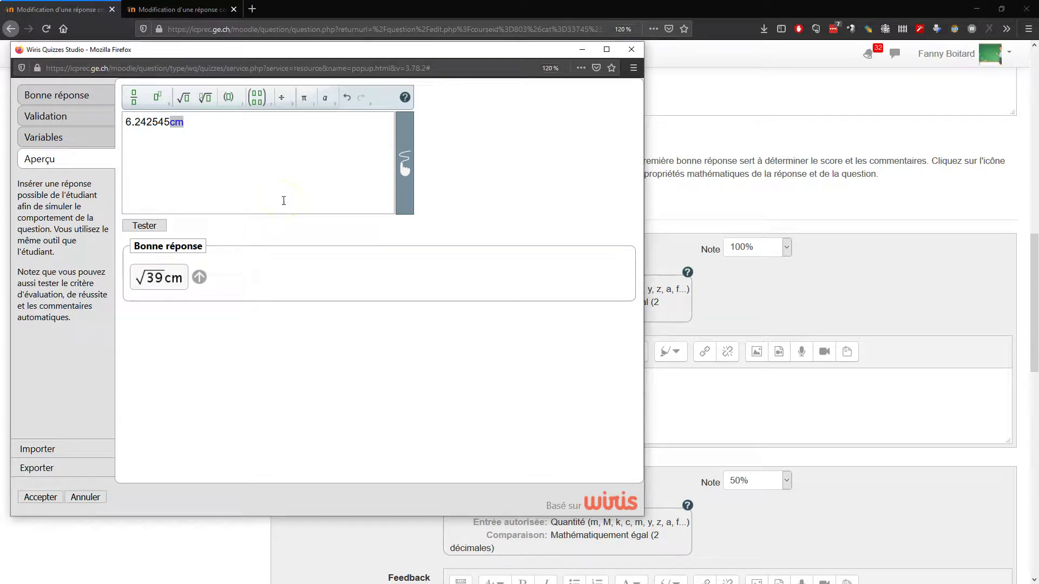
click(154, 226)
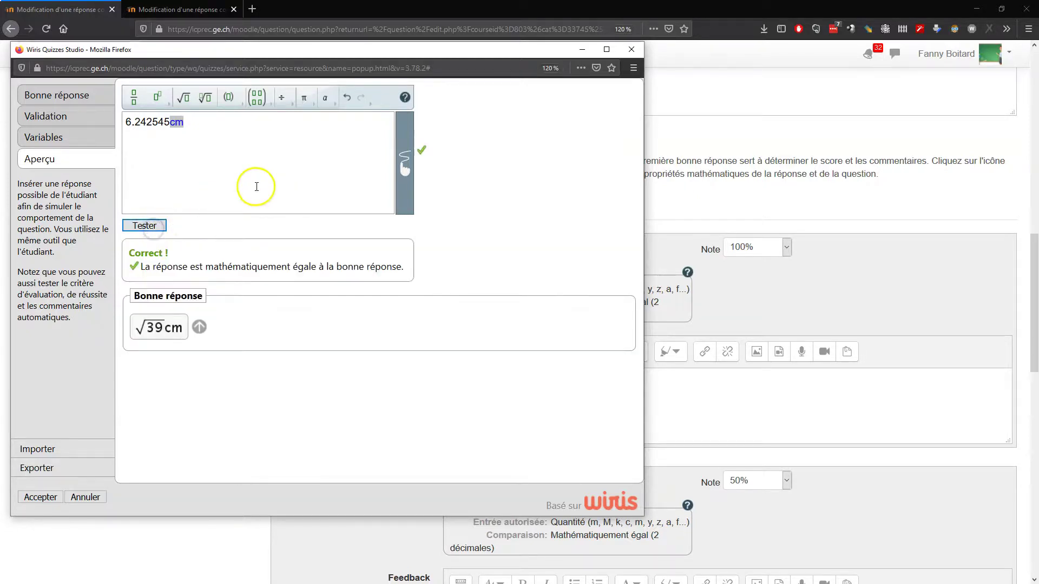
Replace the number in the sample answer with √39, test √39 cm, and accept the answer settings
drag(170, 123, 123, 124)
click(183, 98)
key(Delete)
key(Delete)
key(Delete)
key(Delete)
key(Delete)
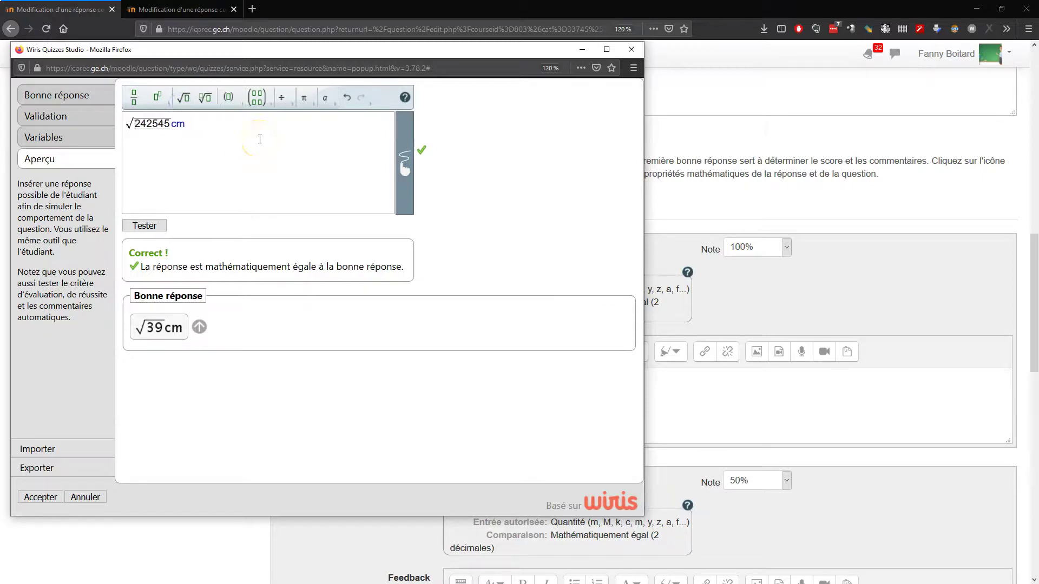
text(39)
click(145, 225)
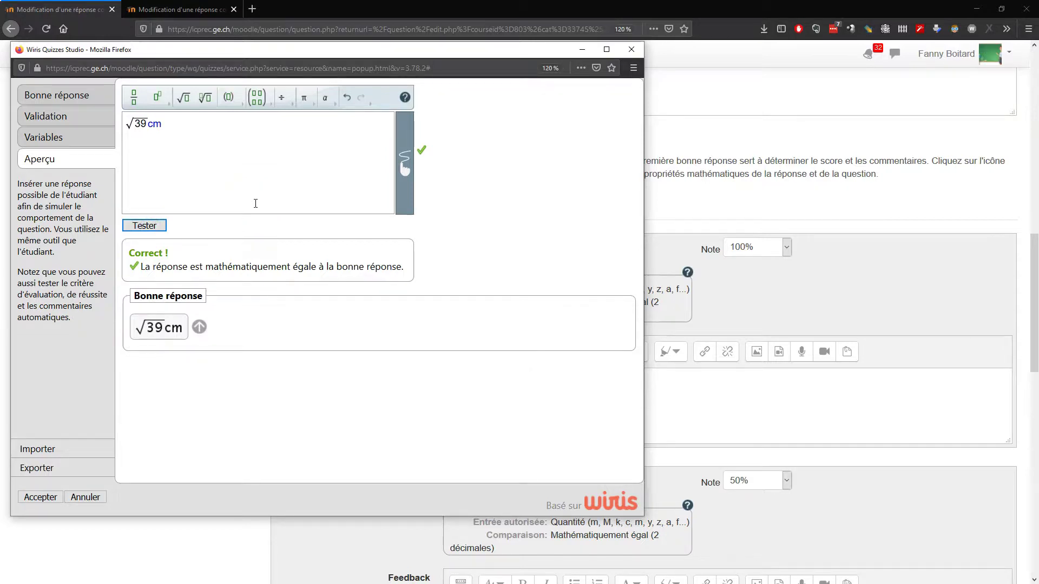
click(42, 497)
click(40, 499)
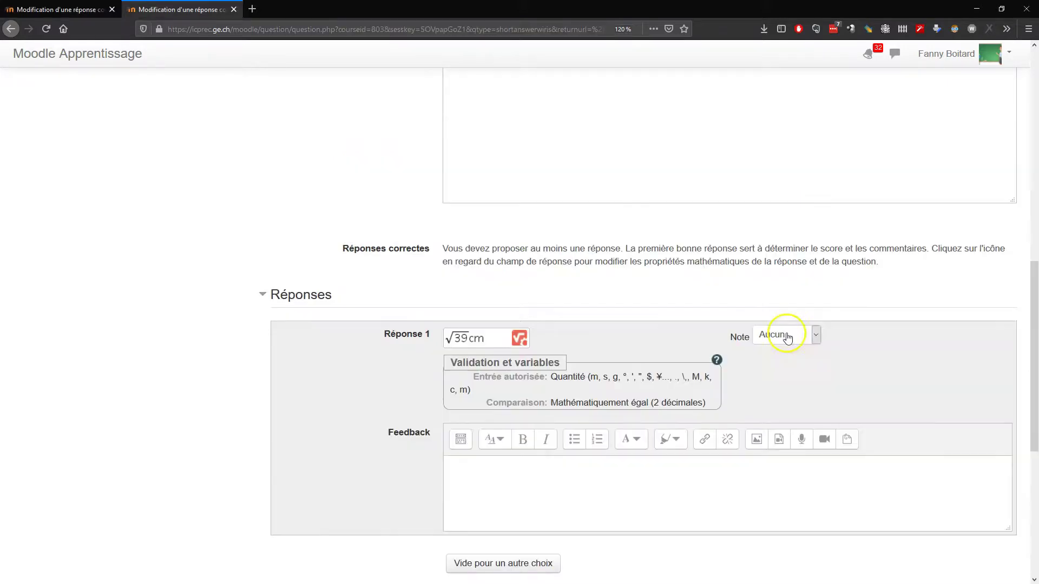
Set the grade of Réponse 1 to 100% and save the question
click(787, 334)
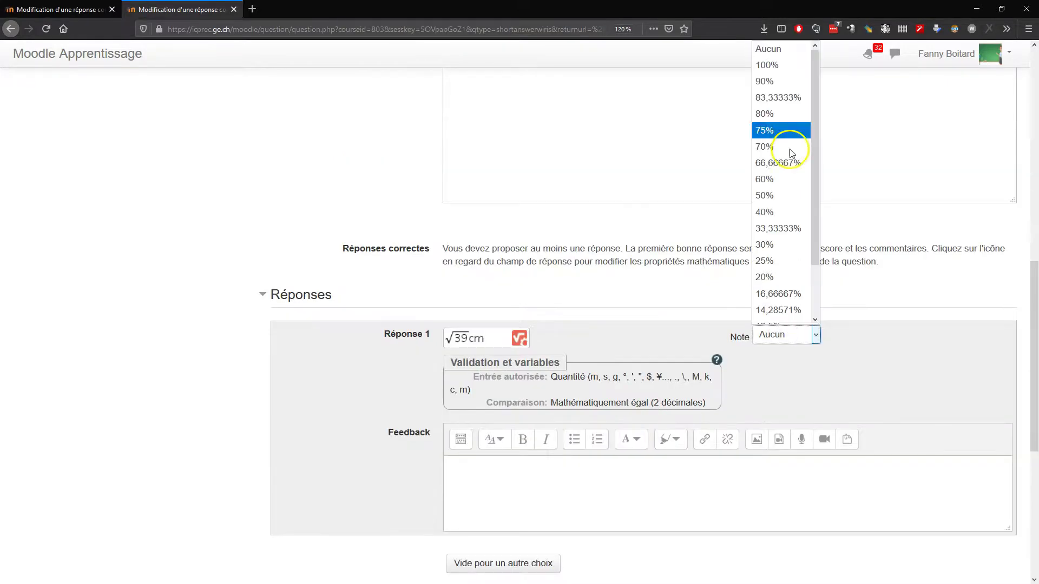
click(787, 64)
scroll(844, 435, down, 5)
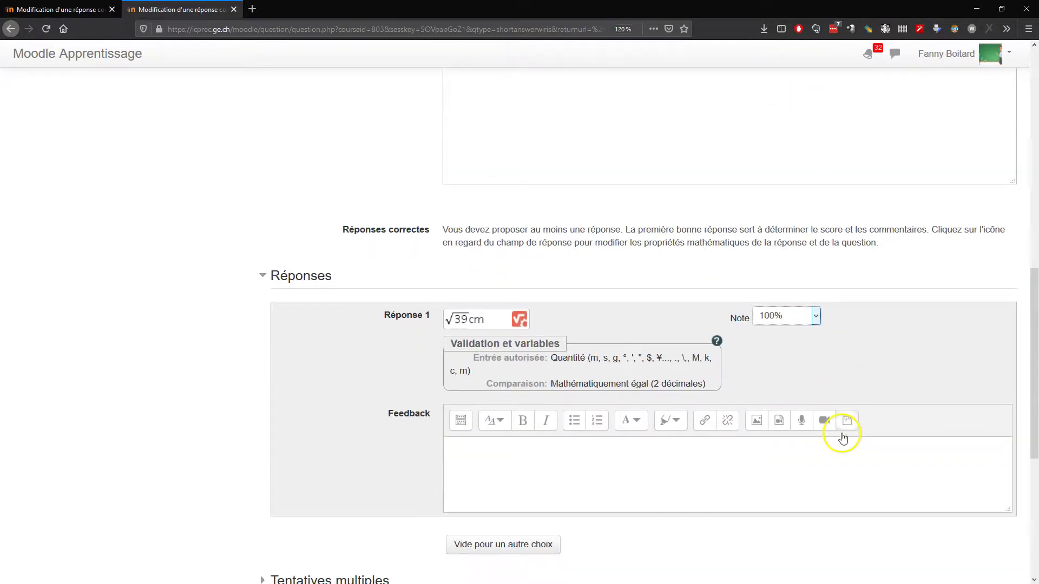
click(476, 418)
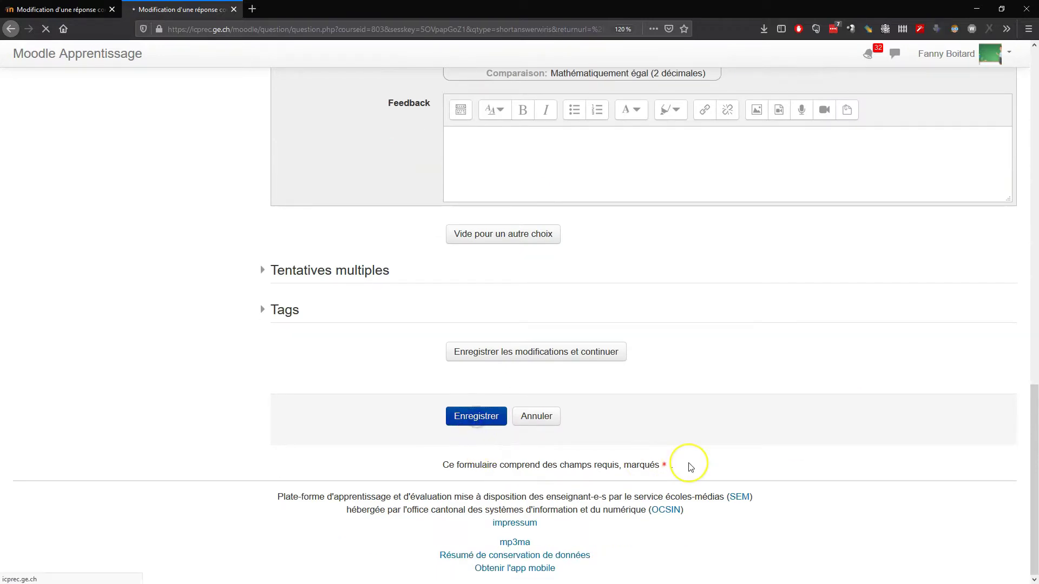